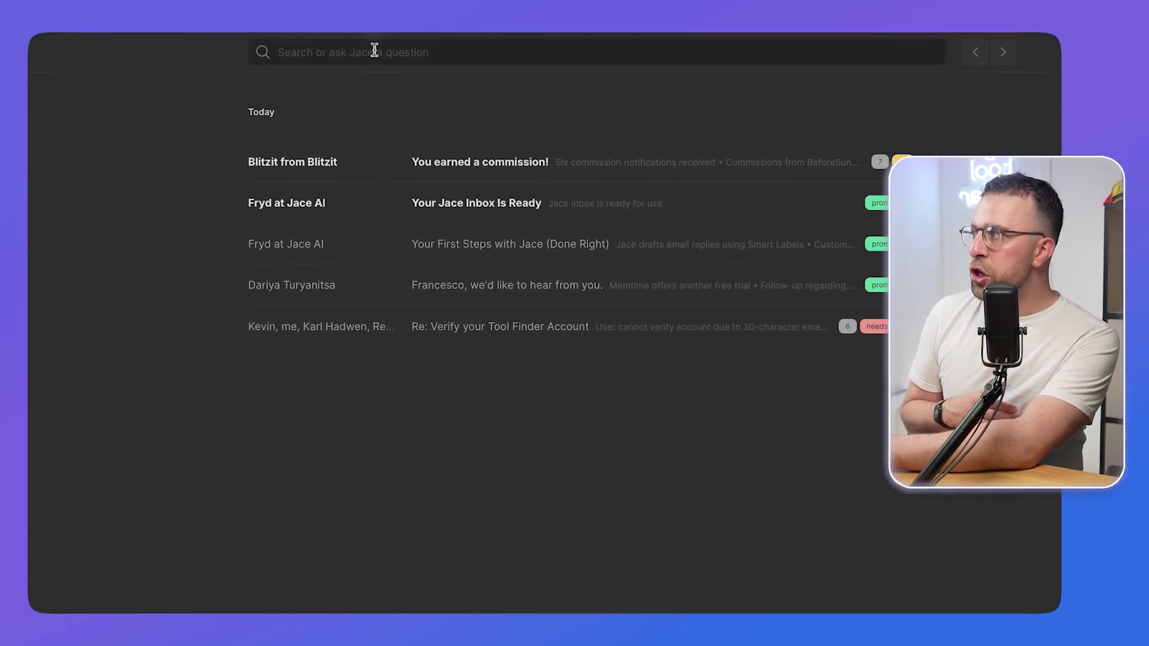
# Step: Start a Jace chat with the 'Organize my inbox' template to see smart labels explained
pyautogui.click(135, 103)
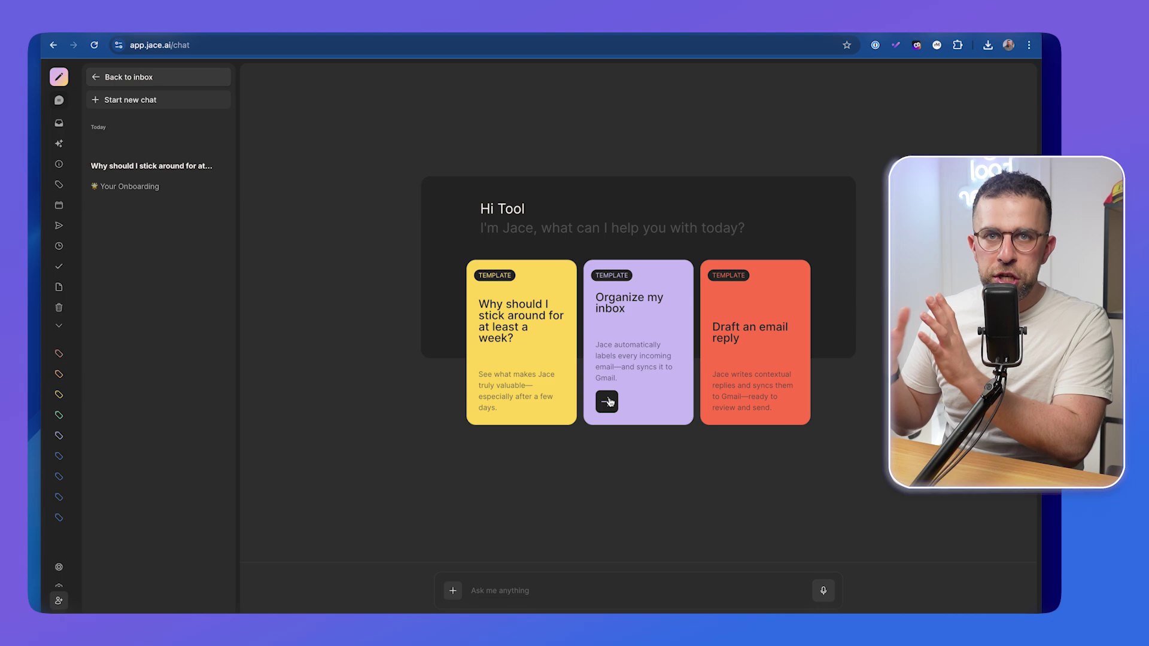
pyautogui.click(609, 366)
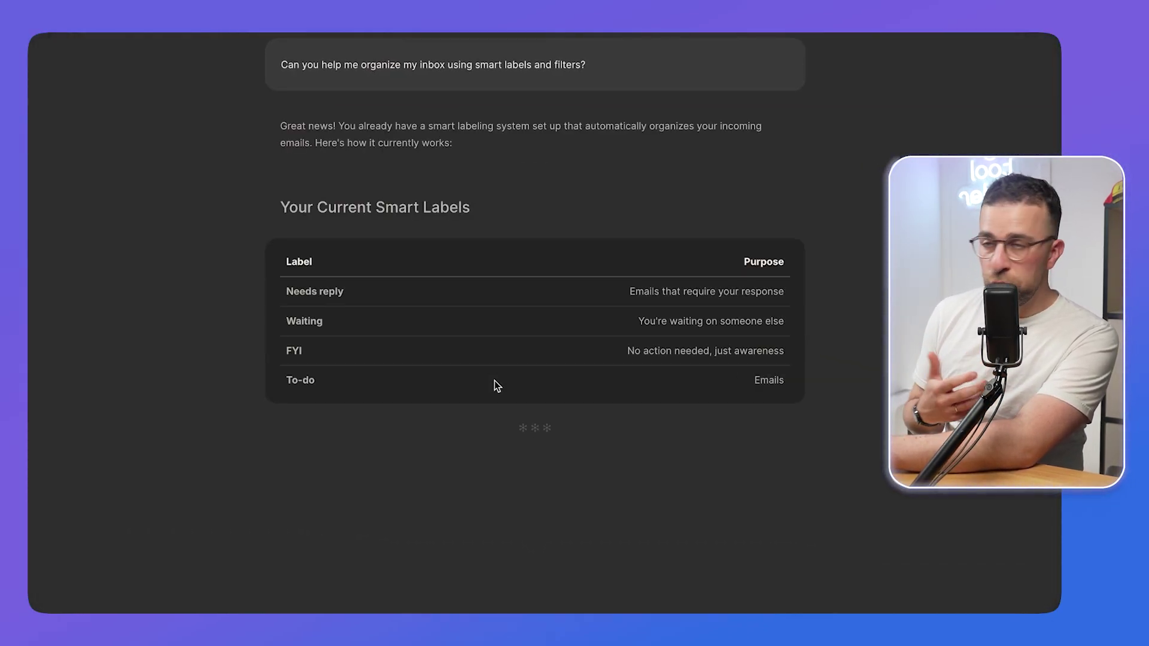
pyautogui.scroll(-3, 502, 385)
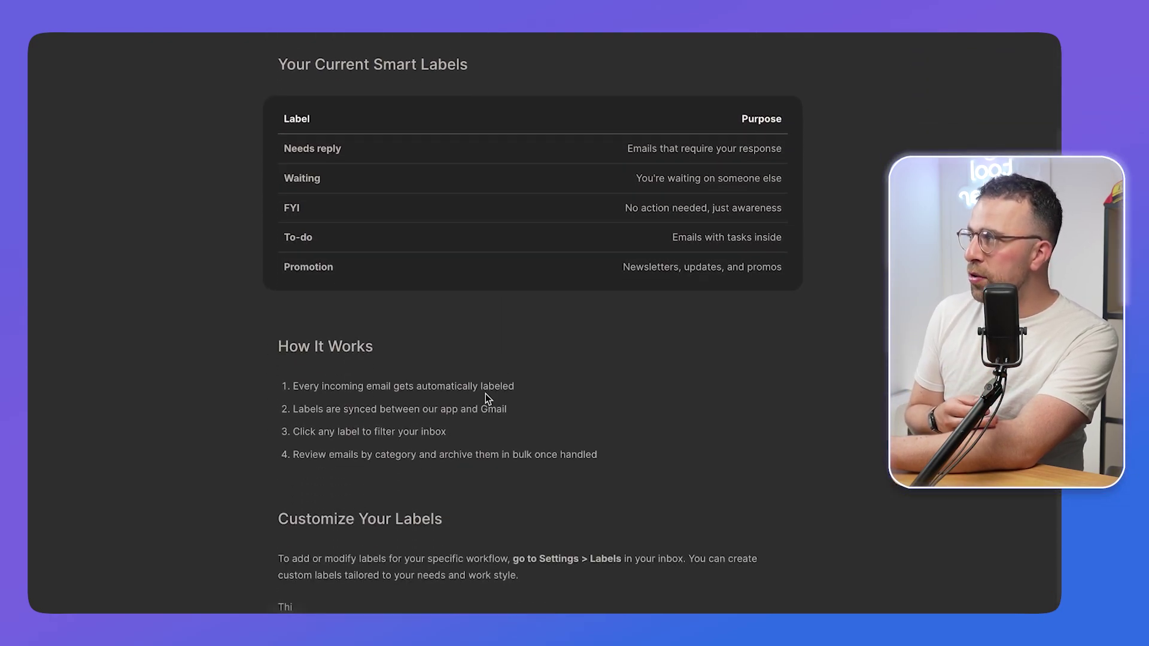
pyautogui.scroll(-2, 486, 394)
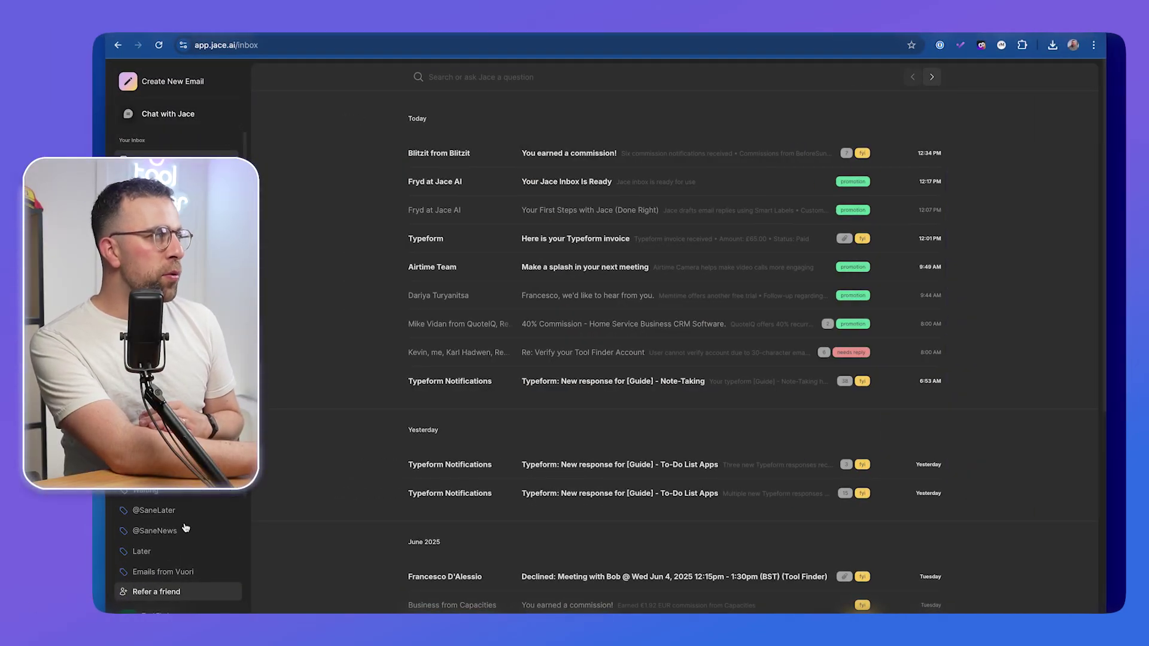
pyautogui.scroll(-5, 185, 528)
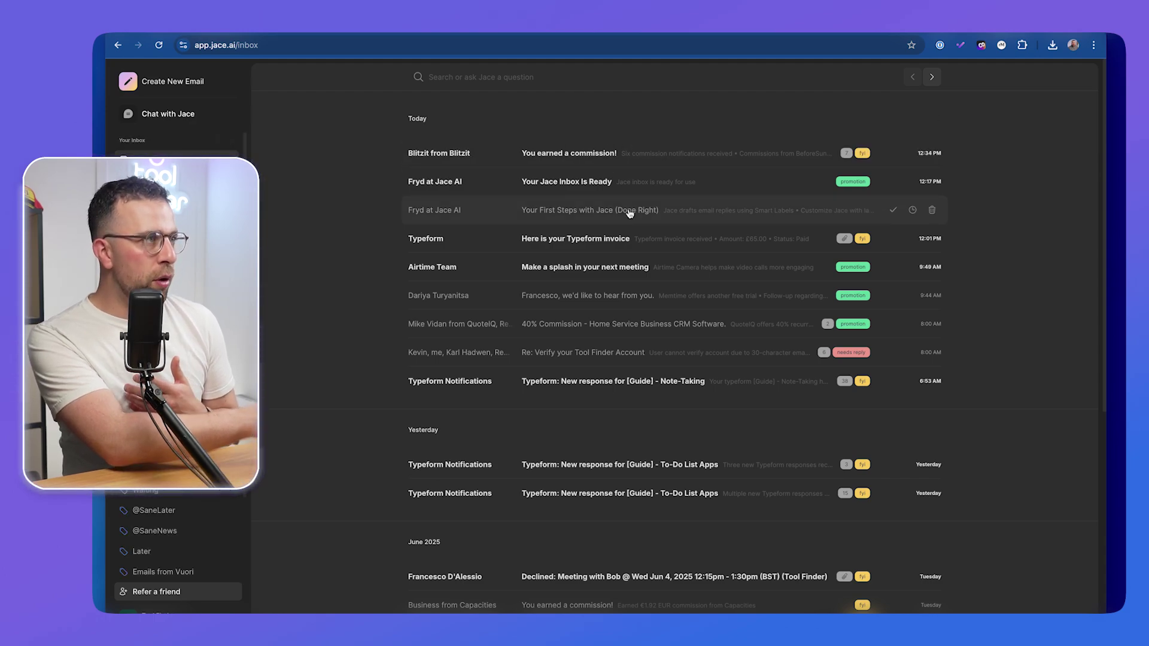
# Step: Have Jace draft a reply to the 'Your Jace Inbox Is Ready' email
pyautogui.click(643, 185)
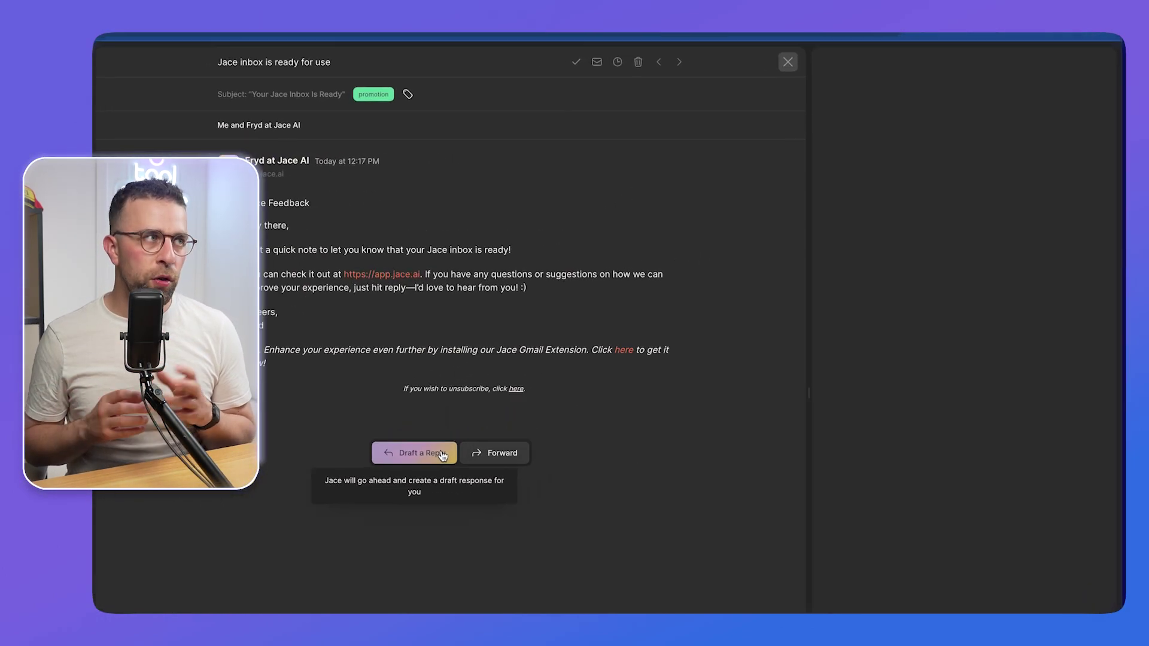
pyautogui.click(442, 456)
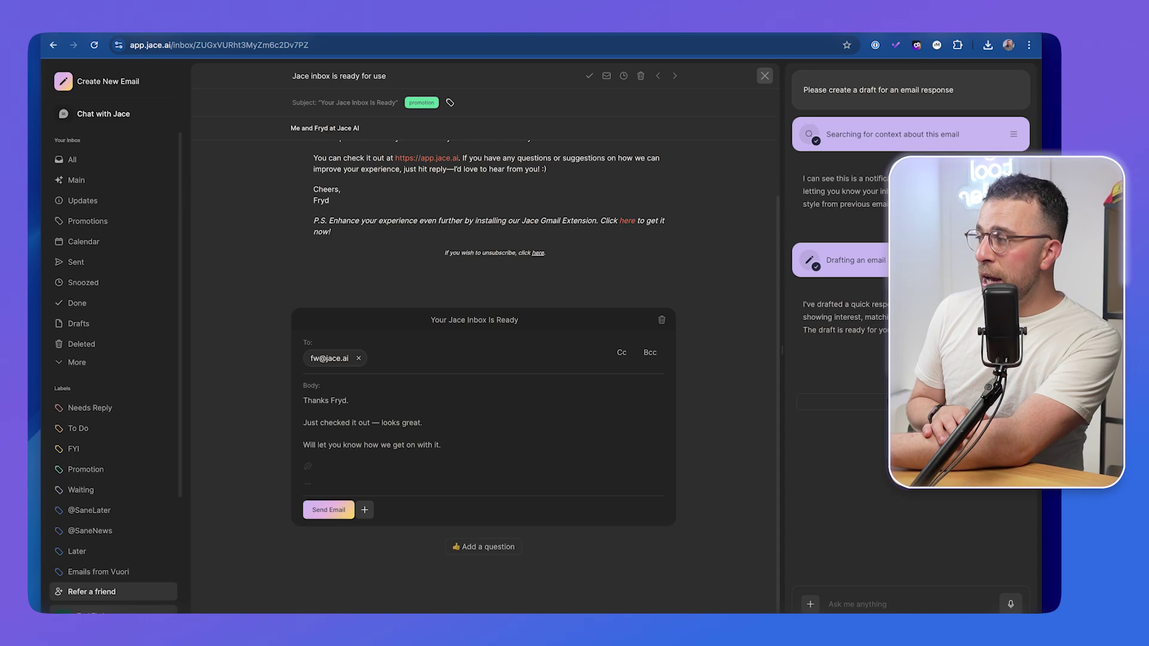
# Step: Go to the Rules page in the account settings
pyautogui.click(92, 606)
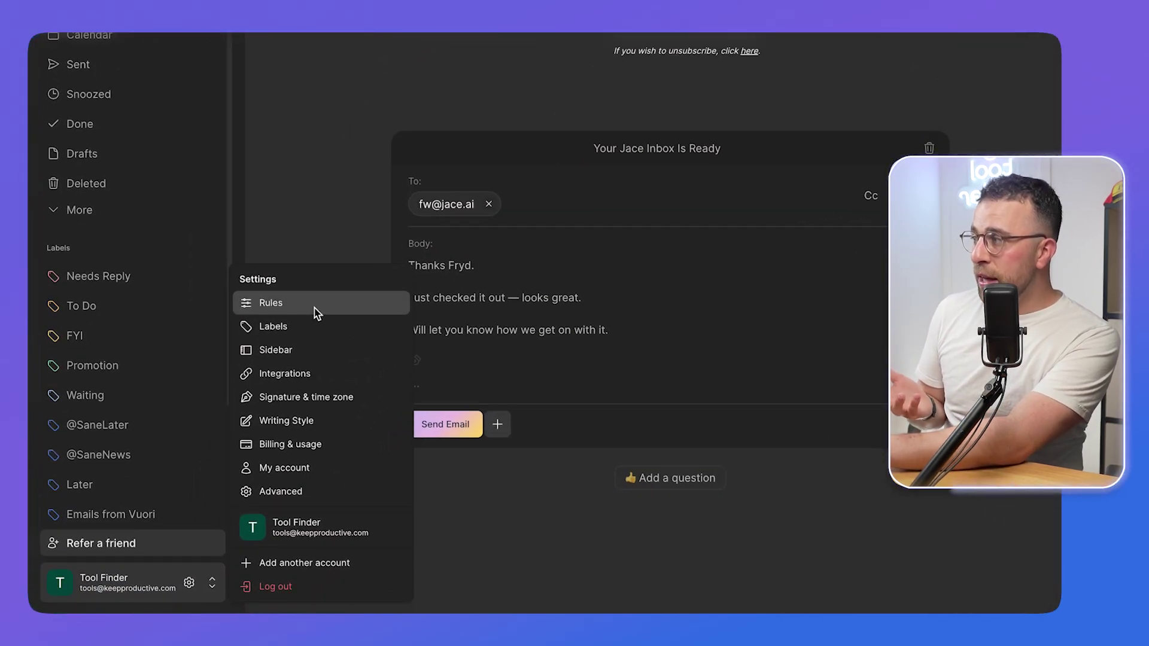
pyautogui.click(315, 311)
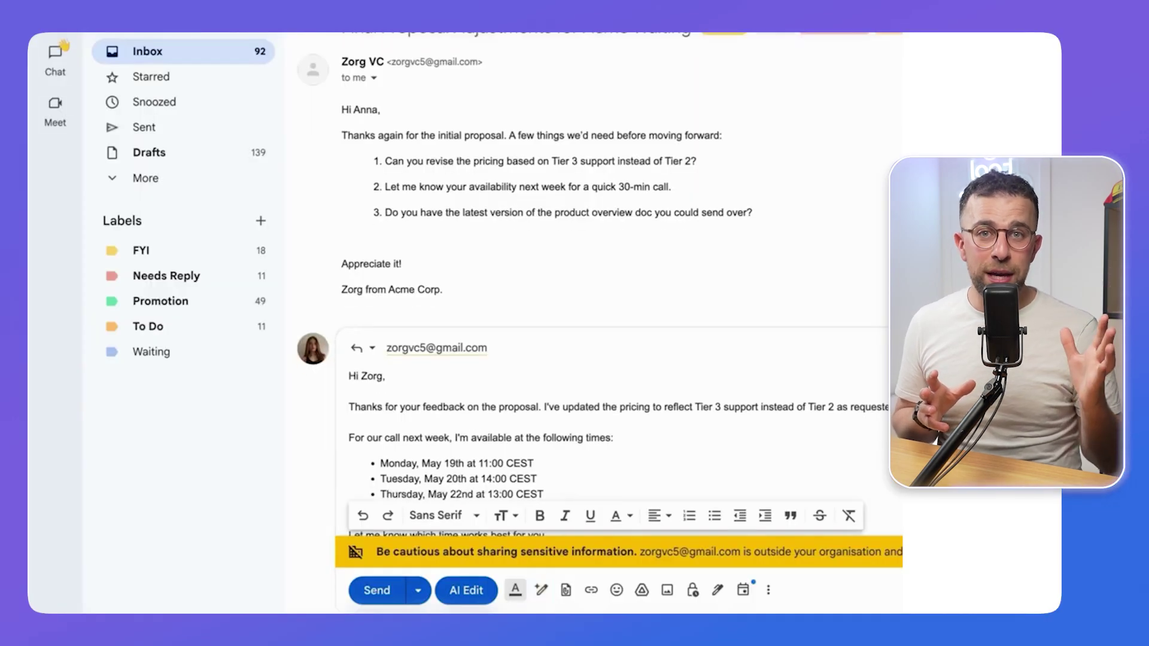
pyautogui.scroll(-3, 592, 358)
pyautogui.scroll(-2, 592, 359)
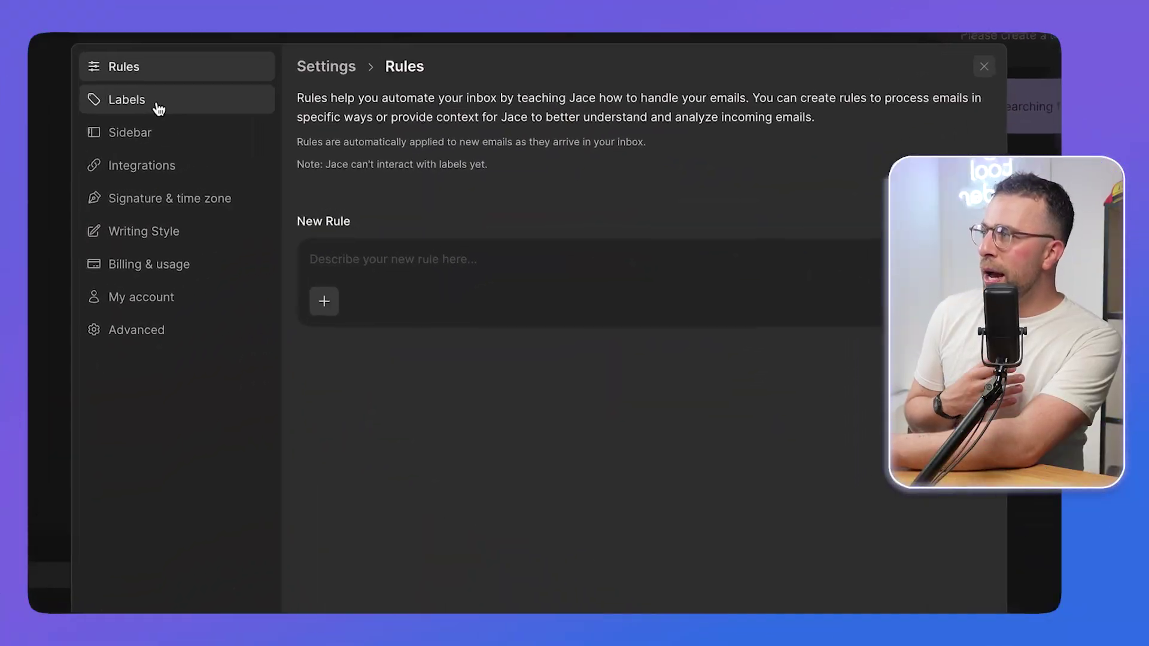
# Step: View the Labels settings listing Gmail labels and AI labels like Needs Reply
pyautogui.click(197, 113)
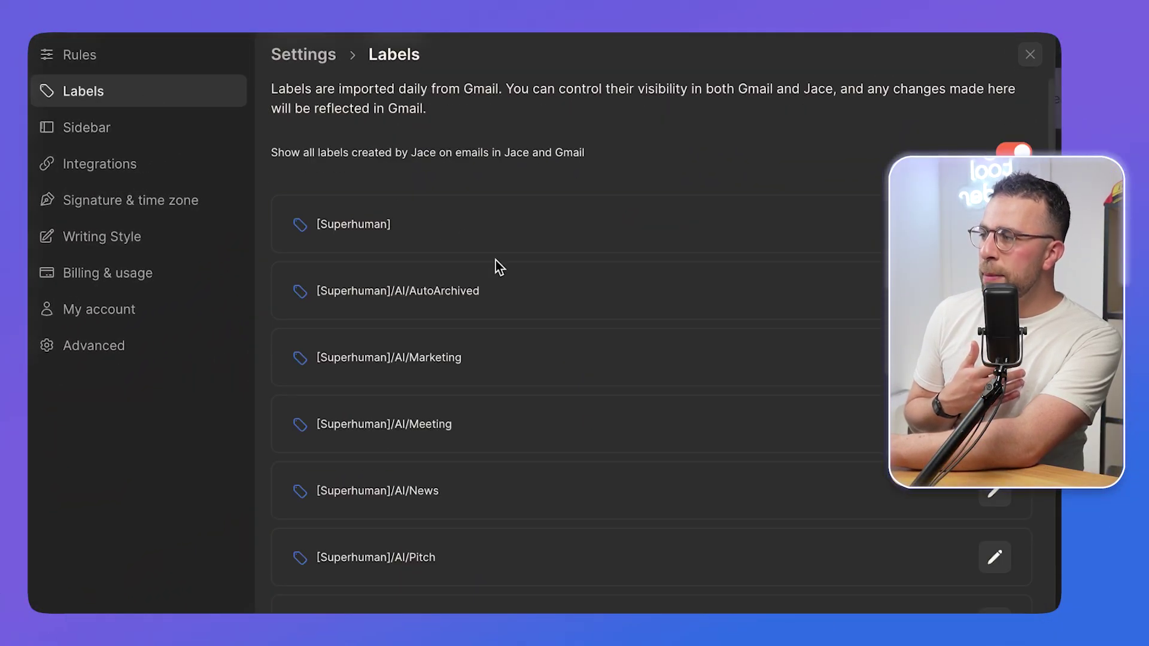
pyautogui.scroll(-10, 552, 402)
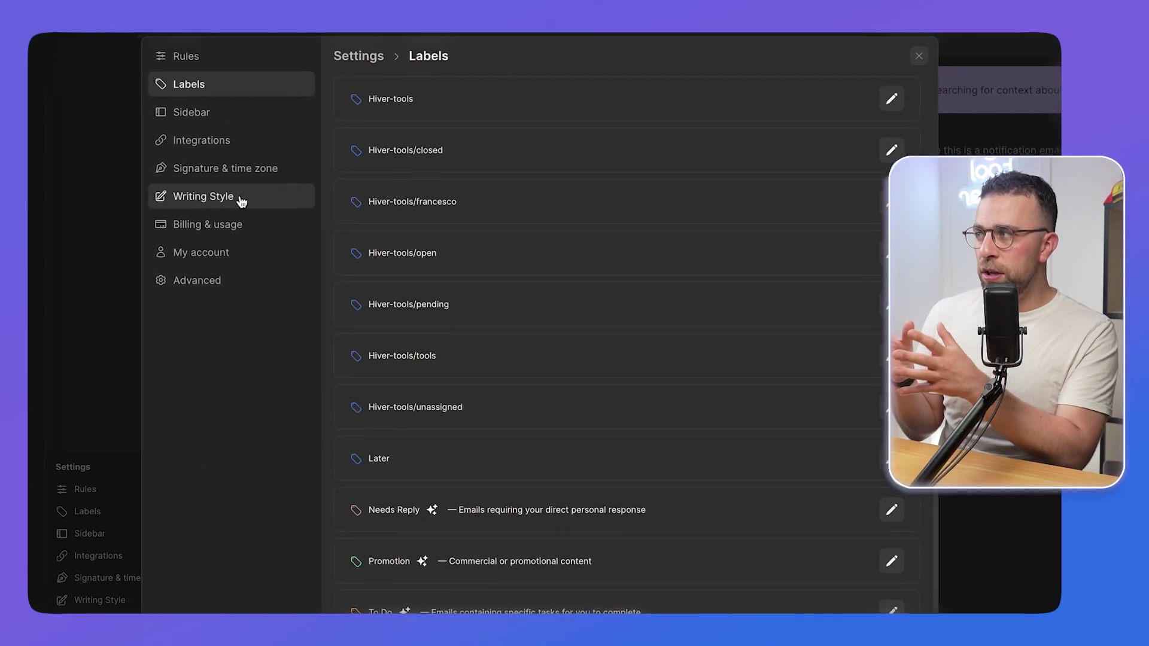
# Step: View the Writing Style settings example, then close the settings window
pyautogui.click(226, 198)
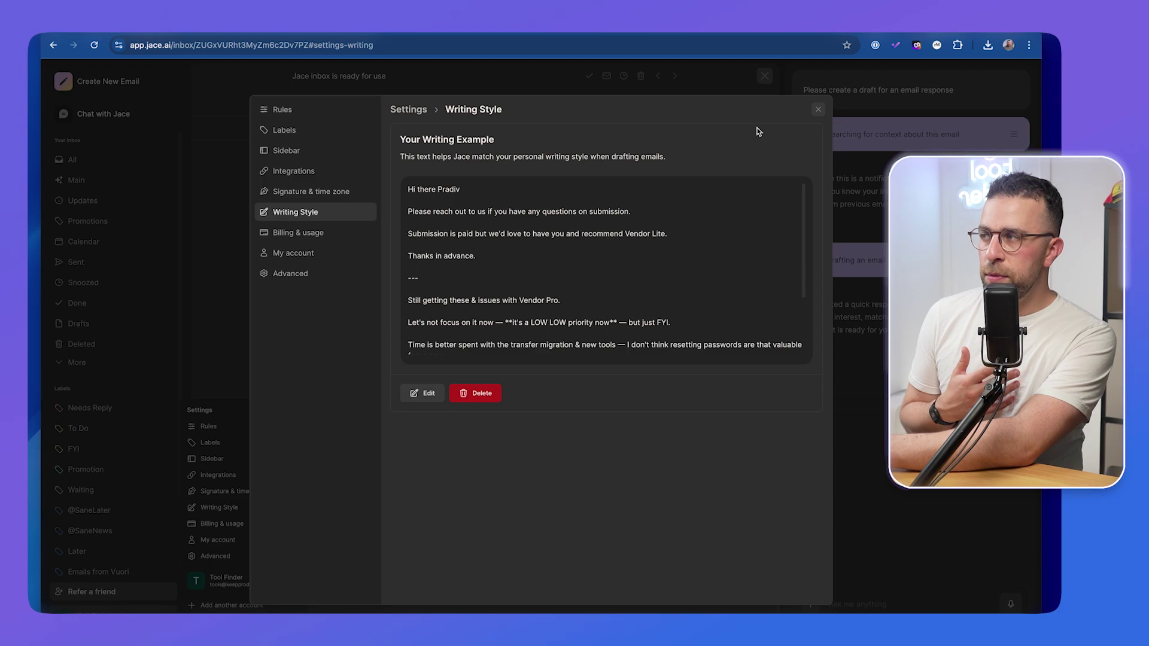
pyautogui.press('Escape')
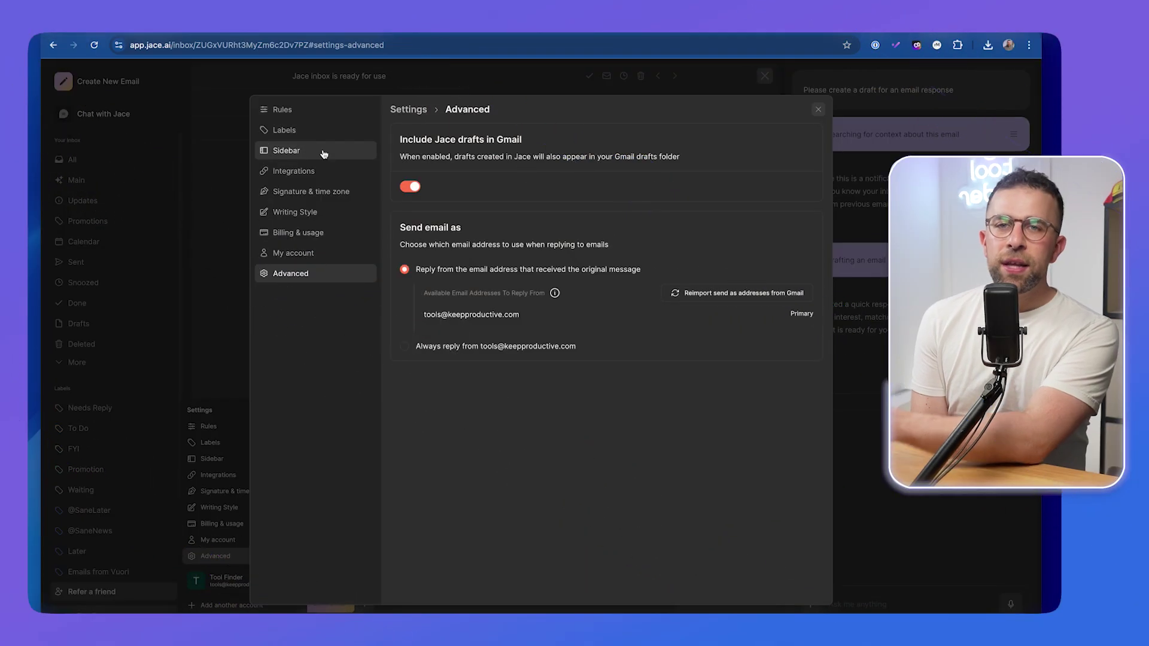
# Step: View Billing & usage showing the Pro Yearly plan with 6 of 240 messages used
pyautogui.click(323, 110)
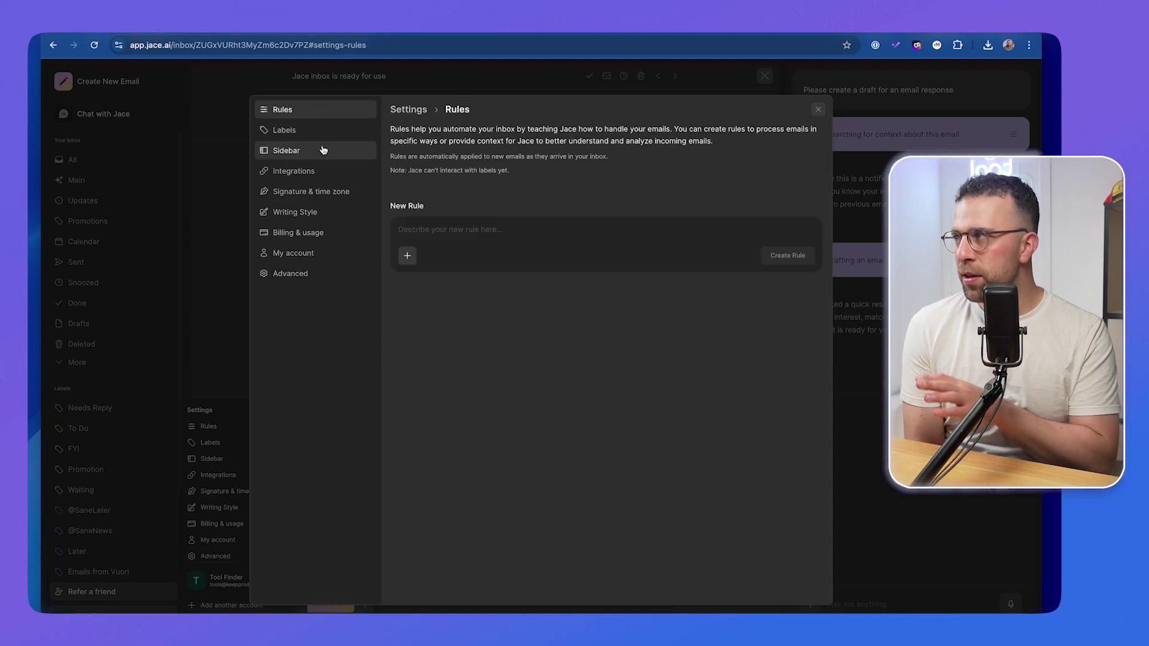
pyautogui.click(321, 254)
pyautogui.click(298, 233)
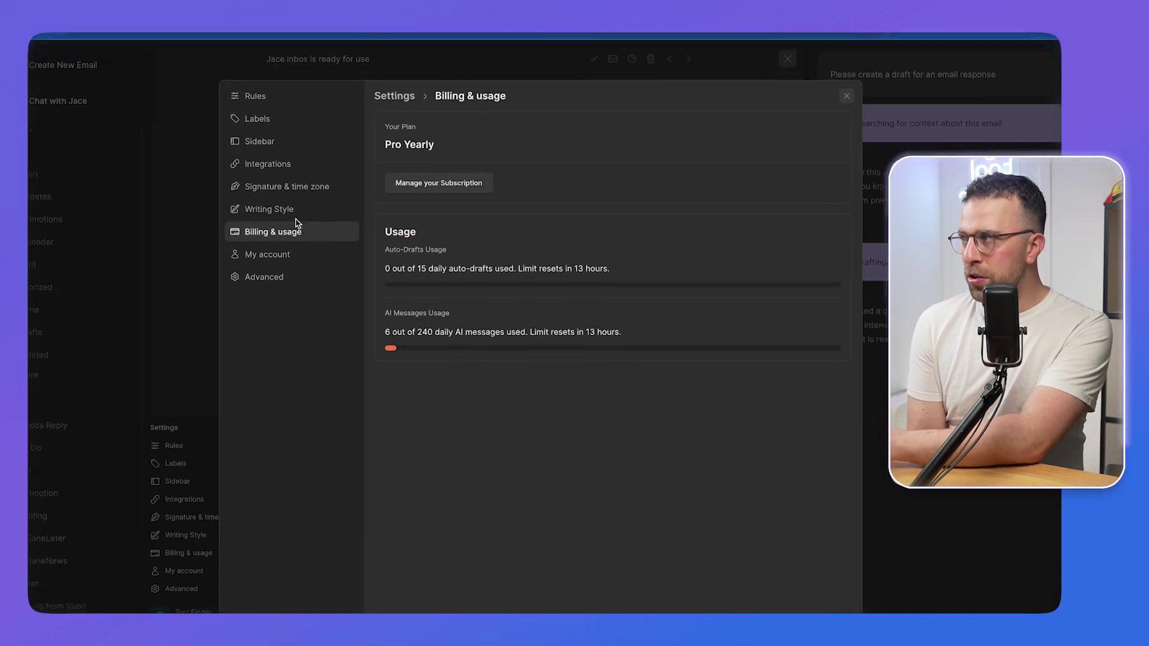